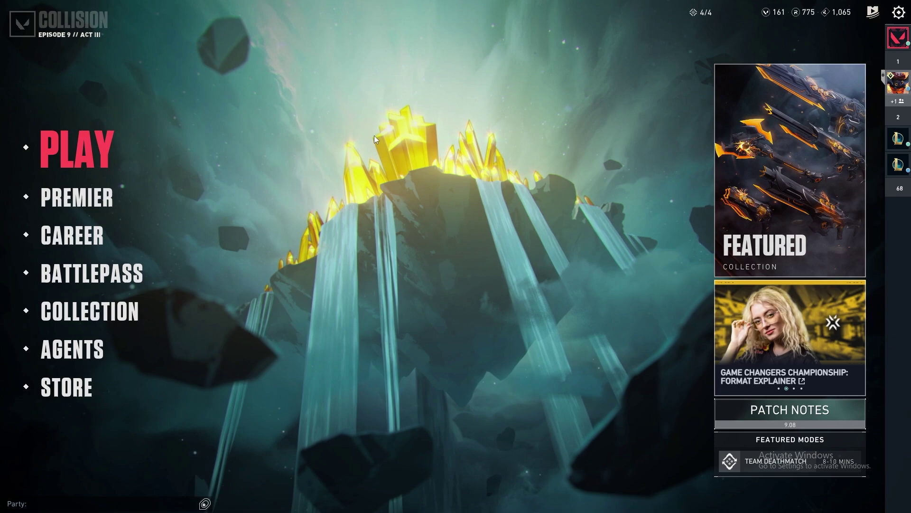
Open the video settings and set the display mode to Windowed with the aspect ratio method set to Fill
{"action": "left_click", "coordinate": [908, 21]}
{"action": "left_click", "coordinate": [494, 193]}
{"action": "left_click", "coordinate": [512, 12]}
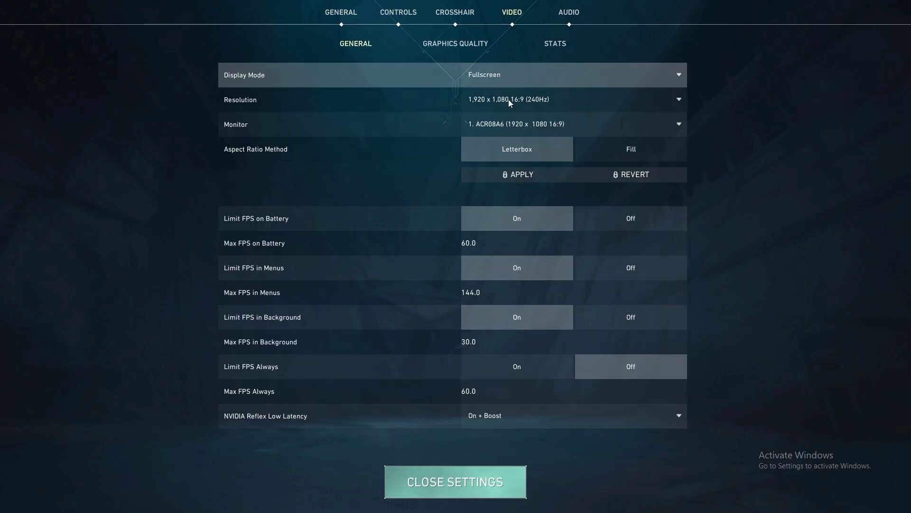
{"action": "left_click", "coordinate": [489, 75]}
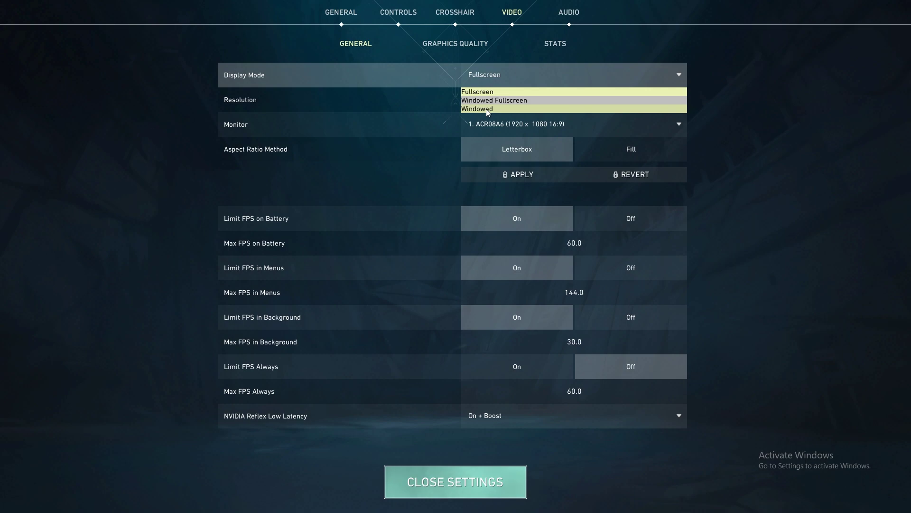
{"action": "left_click", "coordinate": [488, 109]}
{"action": "left_click", "coordinate": [618, 153]}
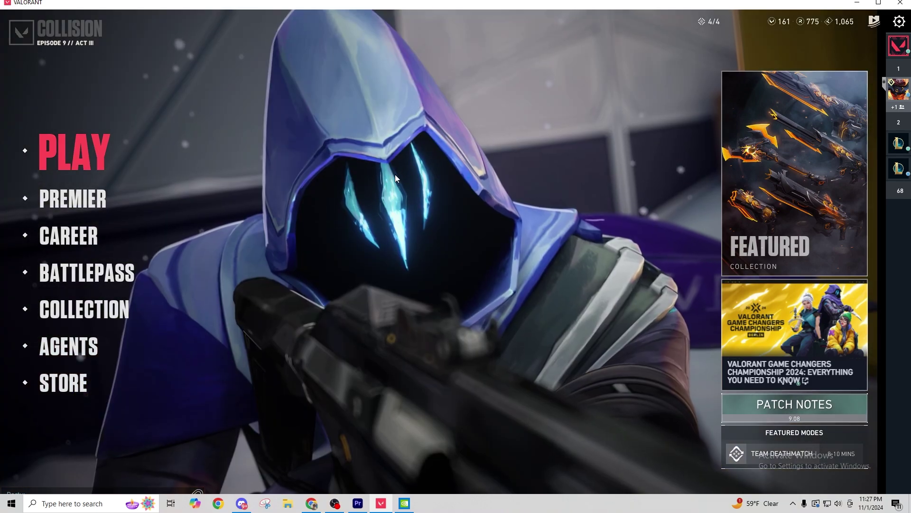
Enter the Play lobby, then switch to NVIDIA Control Panel and set the Acer XV252Q resolution to 1280 × 960
{"action": "left_click", "coordinate": [73, 152]}
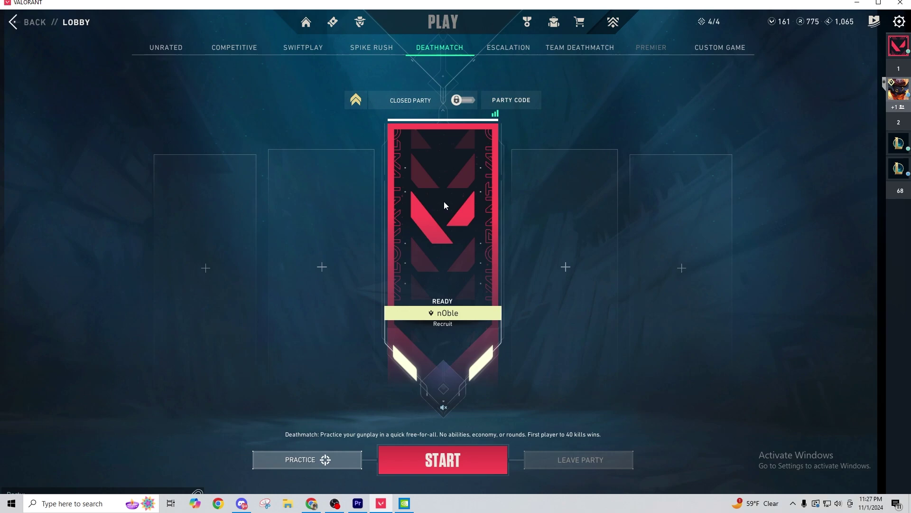
{"action": "key", "text": "alt+Tab"}
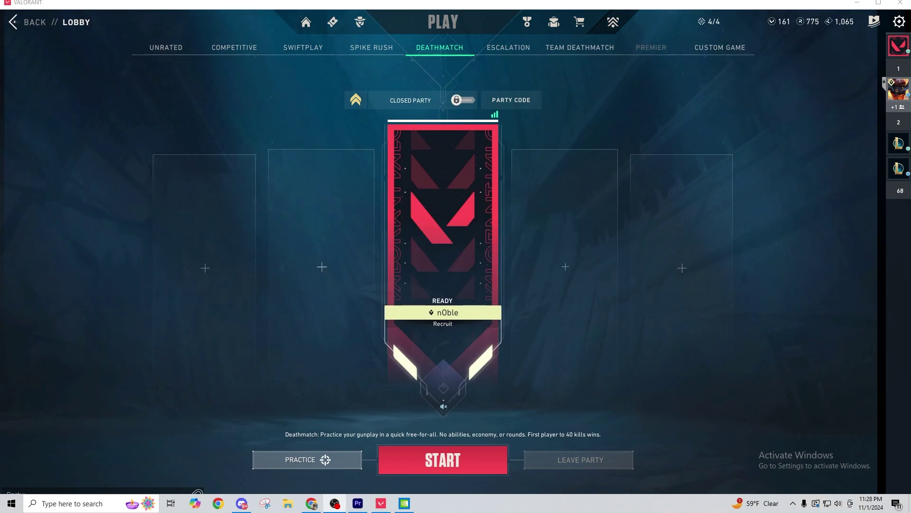
{"action": "left_click_drag", "start_coordinate": [910, 143], "coordinate": [512, 91]}
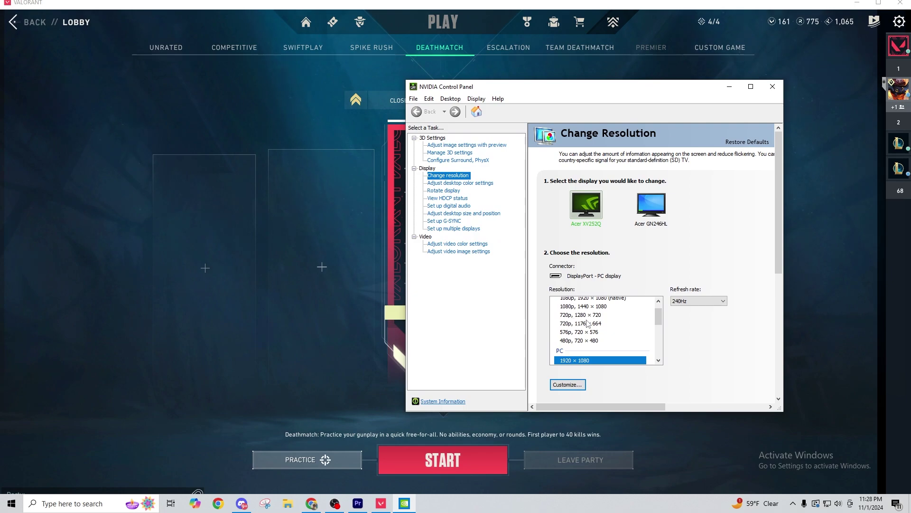
{"action": "scroll", "coordinate": [588, 322], "scroll_direction": "down", "scroll_amount": 2}
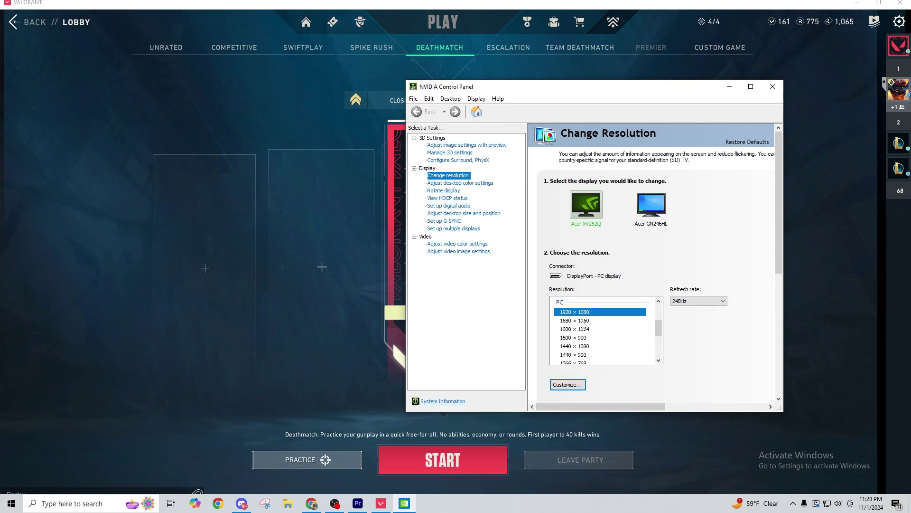
{"action": "scroll", "coordinate": [582, 325], "scroll_direction": "down", "scroll_amount": 1}
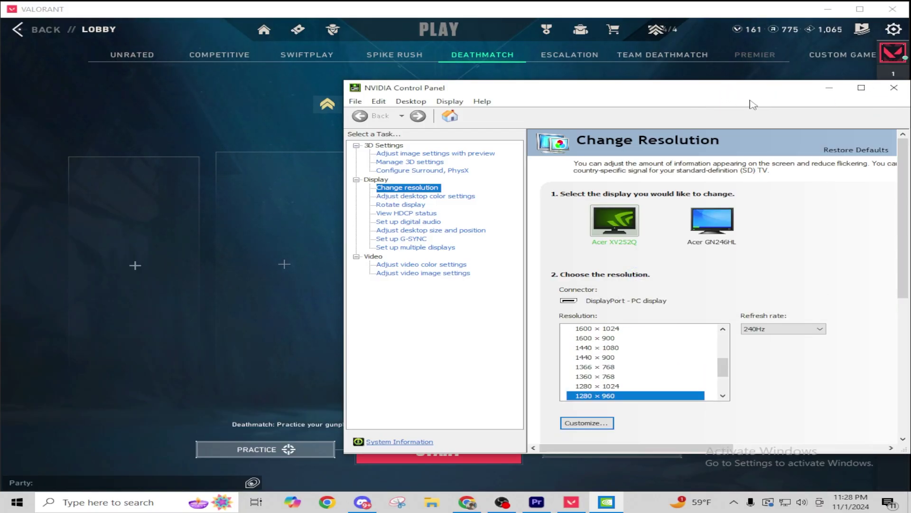
{"action": "left_click_drag", "start_coordinate": [747, 91], "coordinate": [910, 71]}
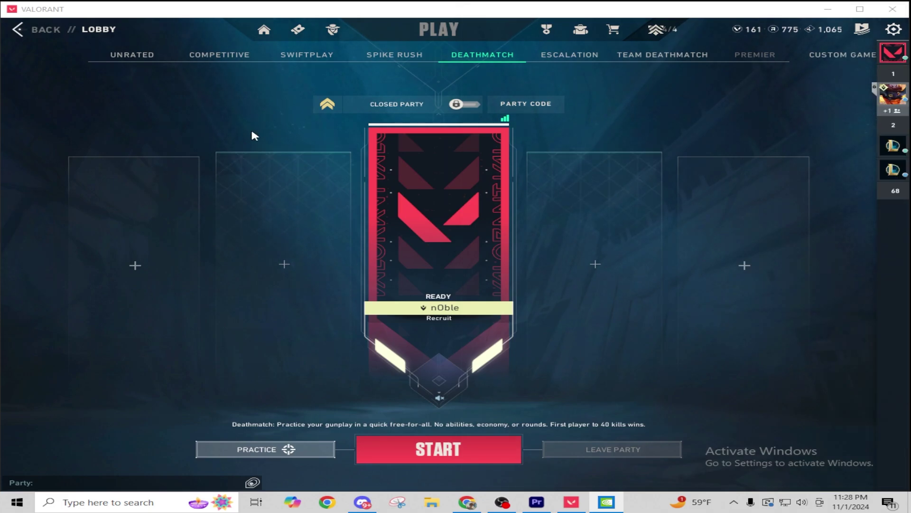
Enter The Range practice mode as Phoenix and examine how the game fills the screen
{"action": "left_click", "coordinate": [264, 449]}
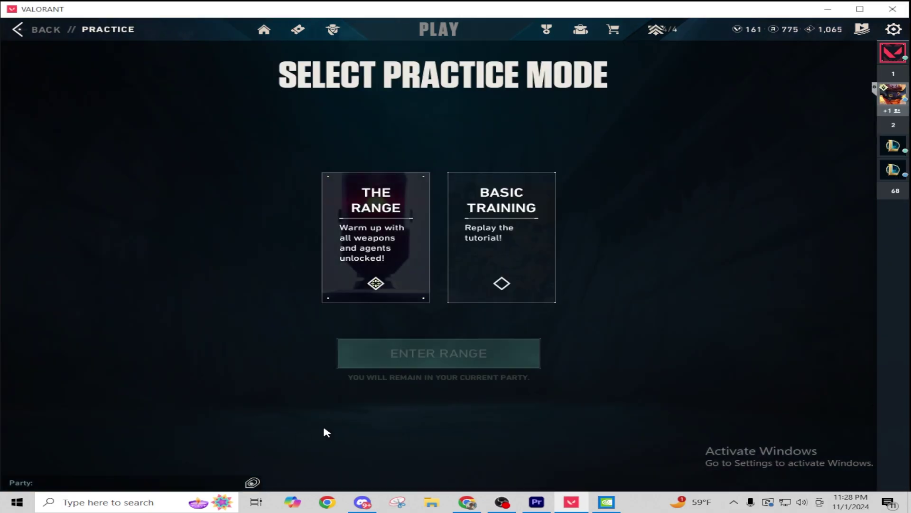
{"action": "left_click", "coordinate": [451, 352]}
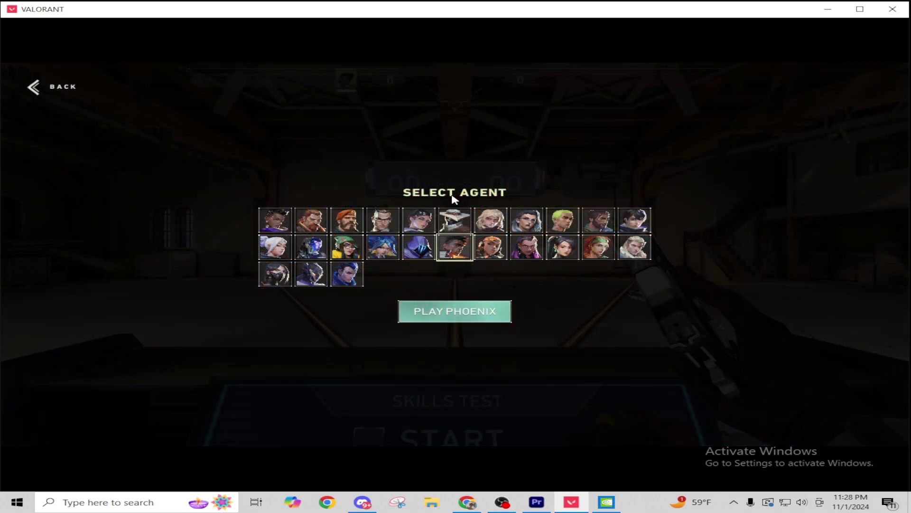
{"action": "left_click", "coordinate": [486, 304]}
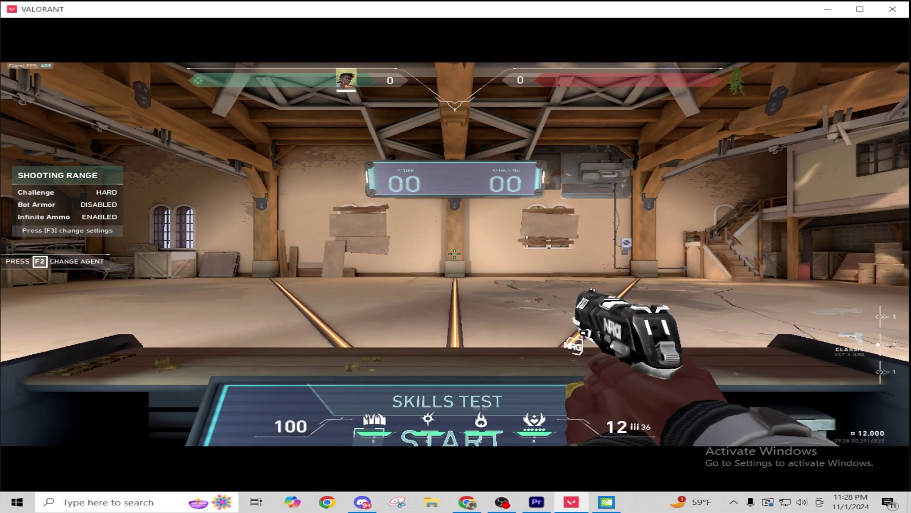
{"action": "key", "text": "Escape"}
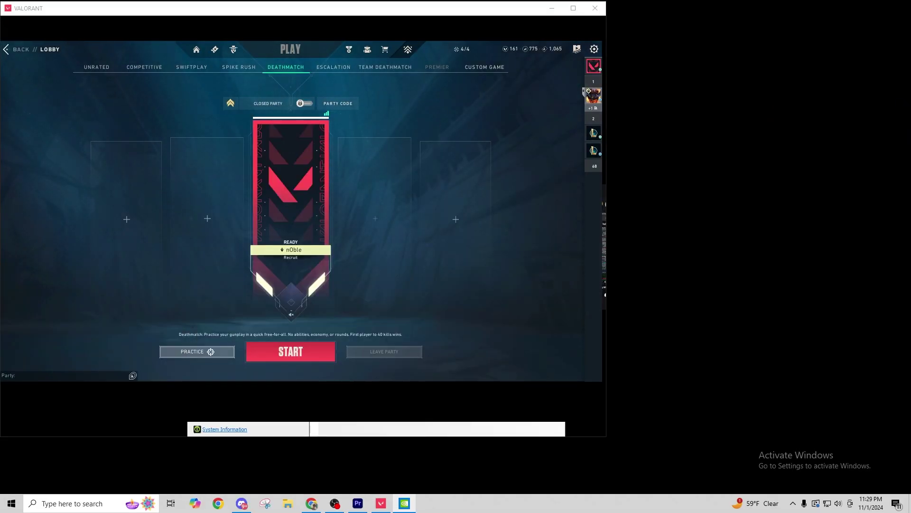
Open the game's video settings again and reselect Windowed as the display mode
{"action": "left_click", "coordinate": [593, 50]}
{"action": "left_click", "coordinate": [299, 231]}
{"action": "left_click", "coordinate": [338, 52]}
{"action": "left_click", "coordinate": [343, 90]}
{"action": "left_click", "coordinate": [344, 114]}
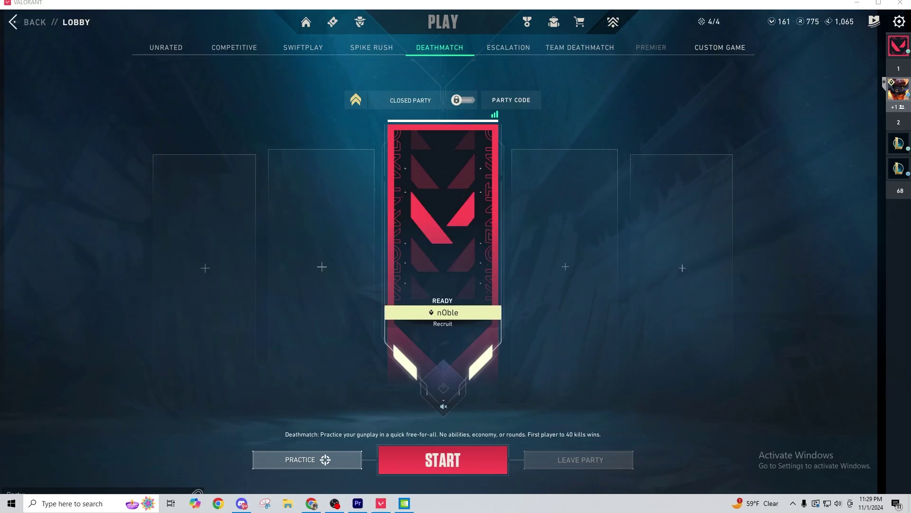
Check the monitor's current resolution in NVIDIA Control Panel and start a Deathmatch from the game lobby
{"action": "left_click_drag", "start_coordinate": [910, 94], "coordinate": [563, 81]}
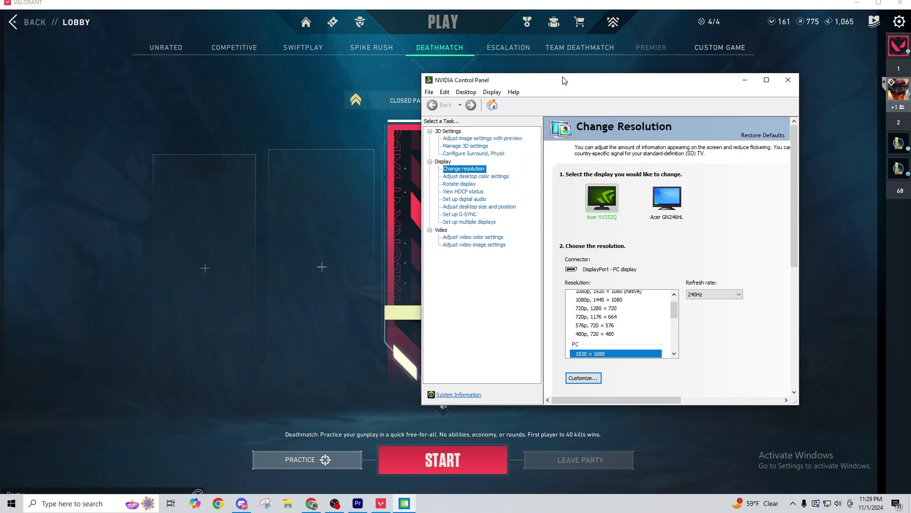
{"action": "left_click_drag", "start_coordinate": [499, 89], "coordinate": [910, 119]}
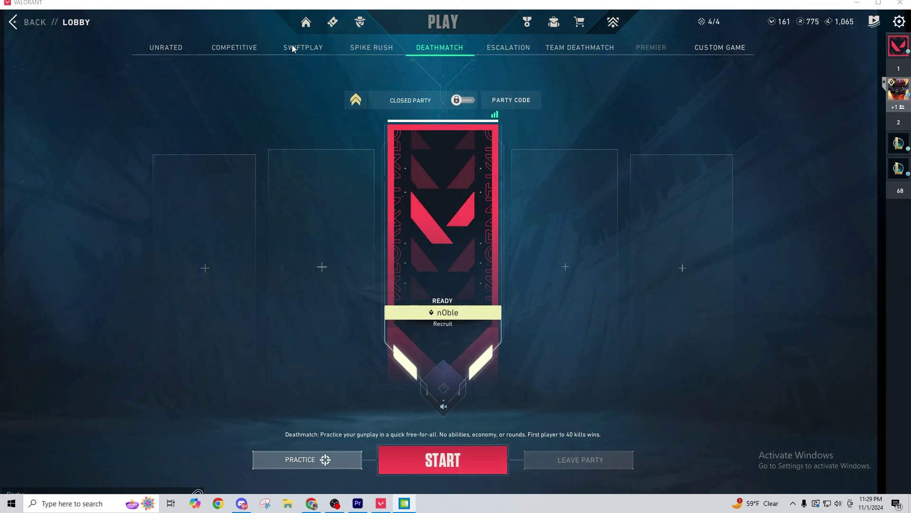
{"action": "left_click", "coordinate": [421, 465]}
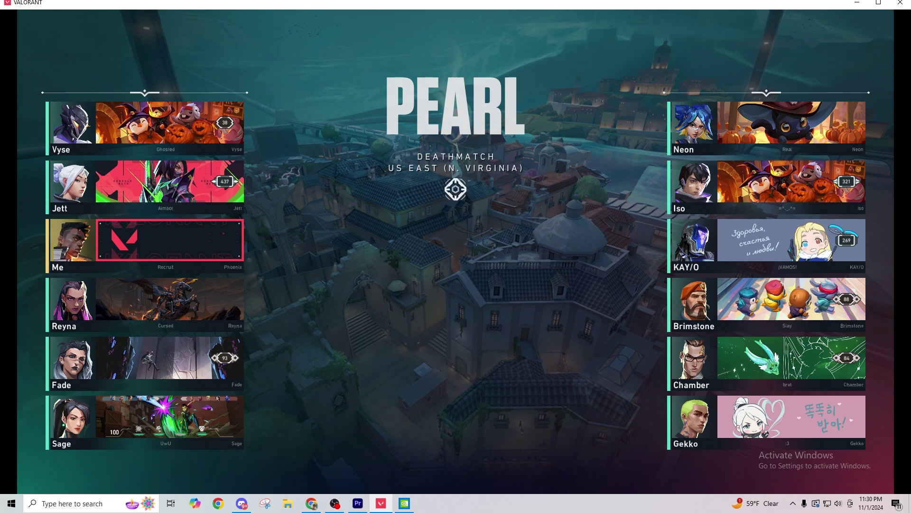
Switch to NVIDIA Control Panel during the match, set the resolution to 1280 × 960 and move its window off the game
{"action": "key", "text": "alt+Tab"}
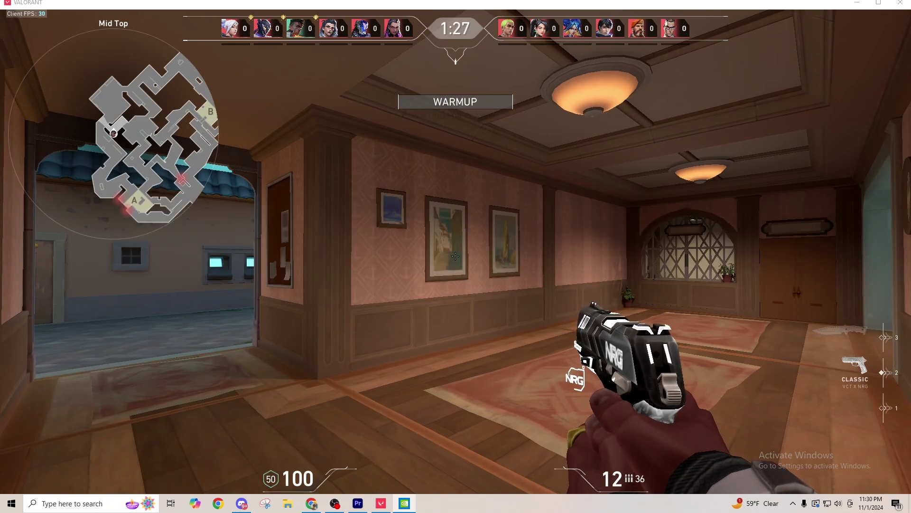
{"action": "left_click_drag", "start_coordinate": [910, 85], "coordinate": [462, 91]}
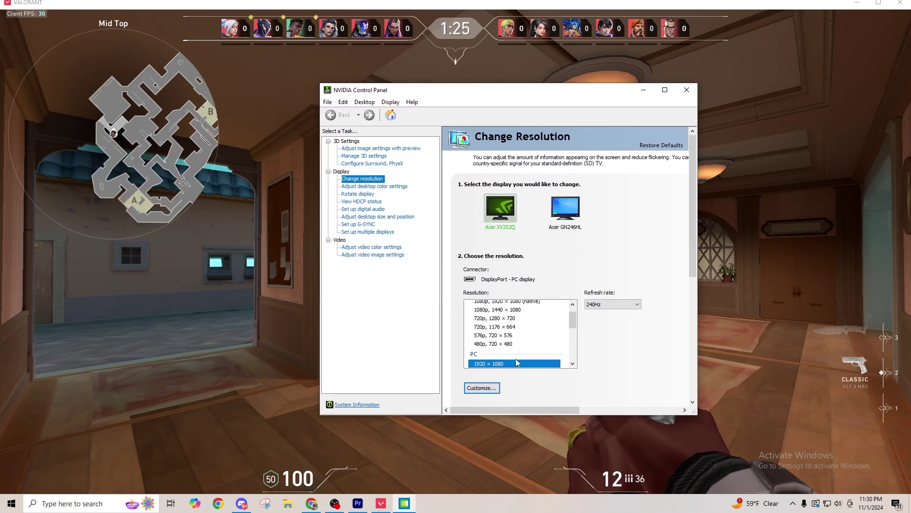
{"action": "scroll", "coordinate": [517, 362], "scroll_direction": "down", "scroll_amount": 4}
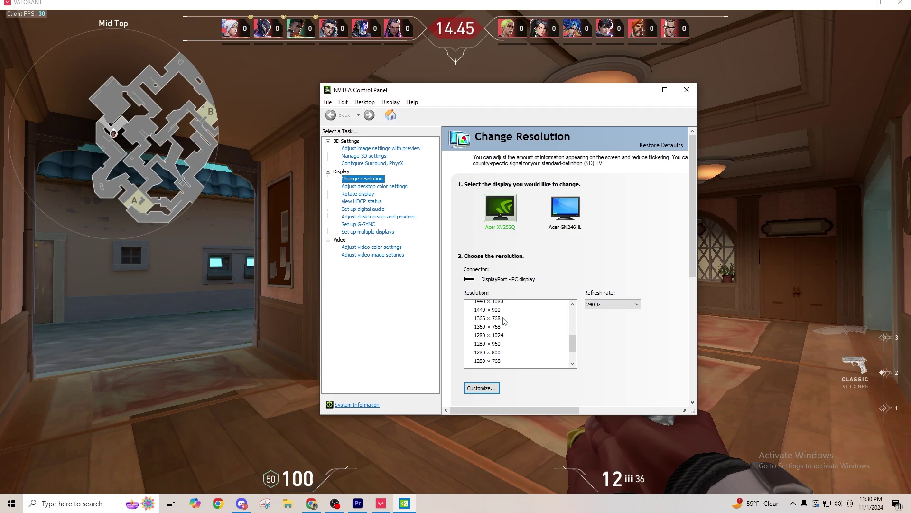
{"action": "left_click", "coordinate": [500, 344]}
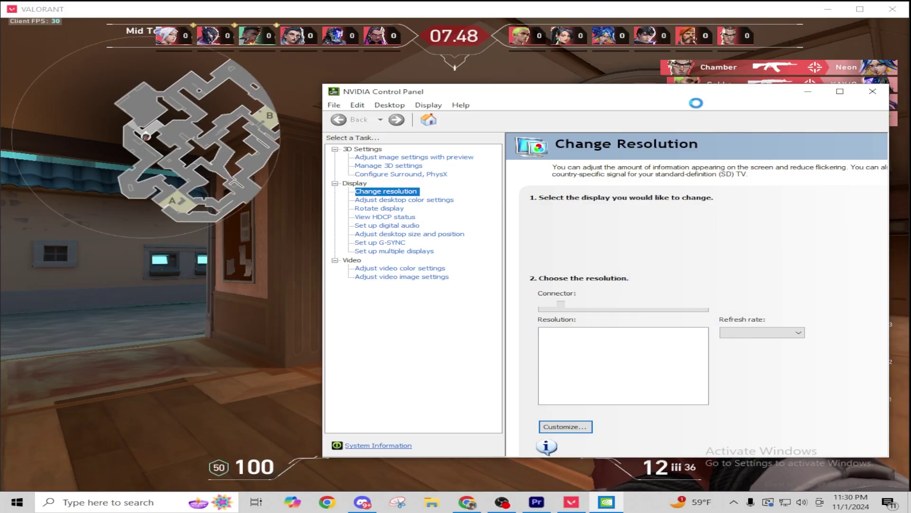
{"action": "left_click_drag", "start_coordinate": [634, 98], "coordinate": [910, 106]}
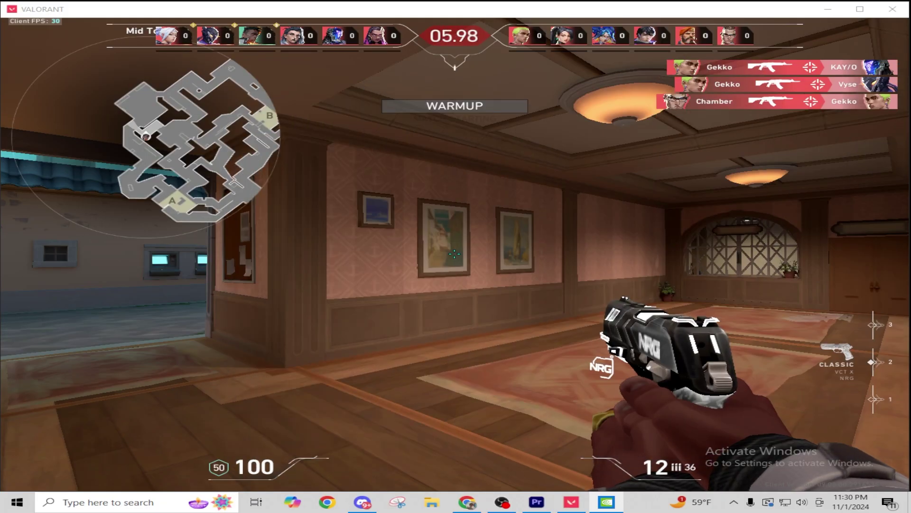
Return to the running match and equip the Vandal from the weapon shop
{"action": "left_click", "coordinate": [421, 189]}
{"action": "key", "text": "b"}
{"action": "left_click", "coordinate": [446, 334]}
{"action": "key", "text": "b"}
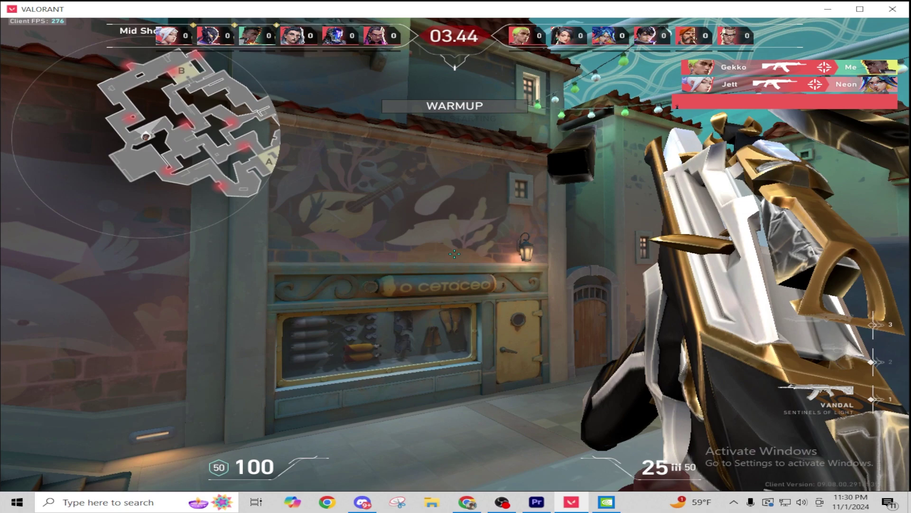
Set NVIDIA Reflex Low Latency to Off in the video settings and return to the match
{"action": "key", "text": "Escape"}
{"action": "left_click", "coordinate": [572, 37]}
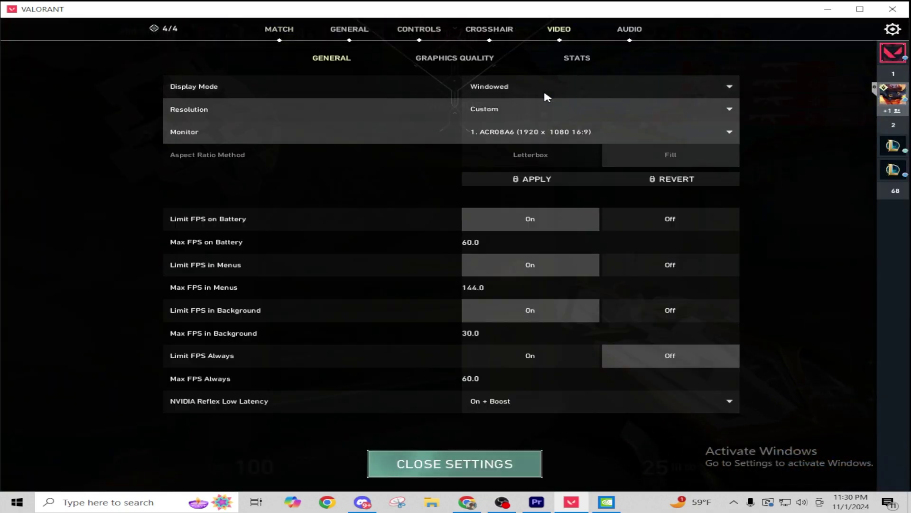
{"action": "left_click", "coordinate": [499, 405]}
{"action": "left_click", "coordinate": [489, 417]}
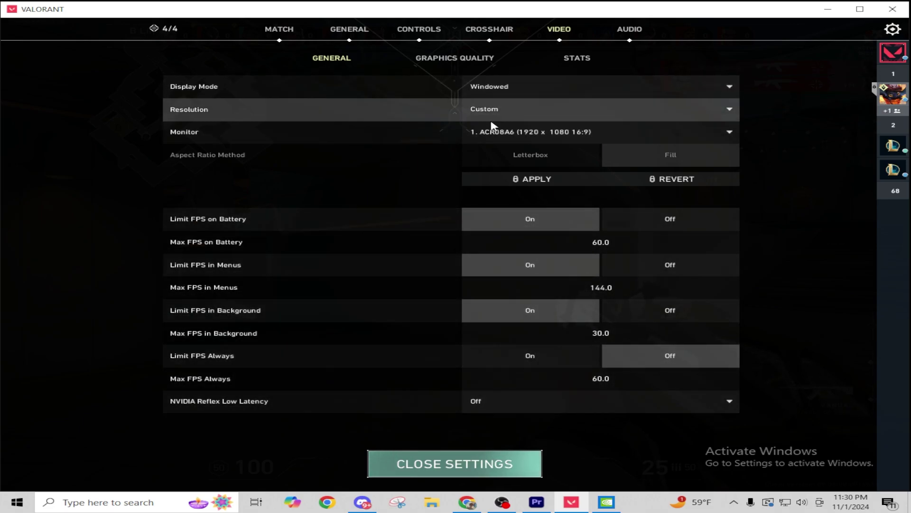
{"action": "key", "text": "Escape"}
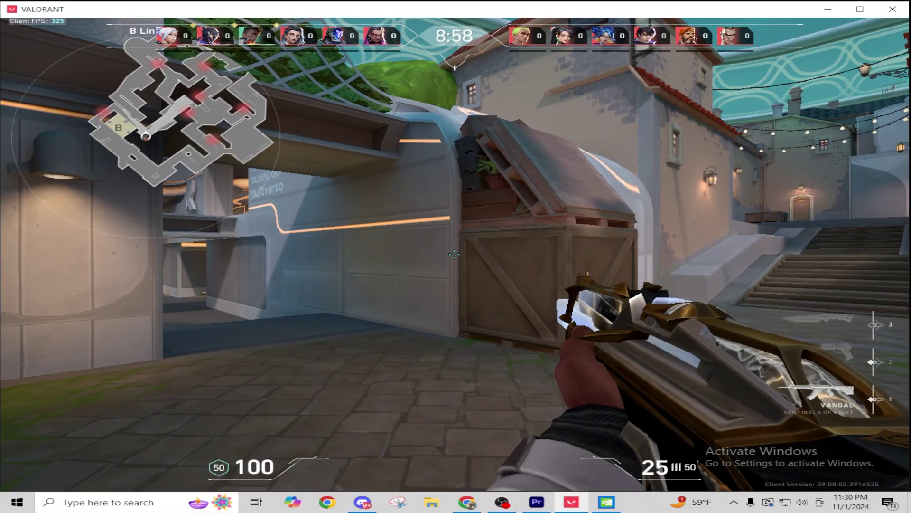
Move around the Pearl map and fire at opponents to examine the stretched view in play
{"action": "key", "text": "w"}
{"action": "key", "text": "y"}
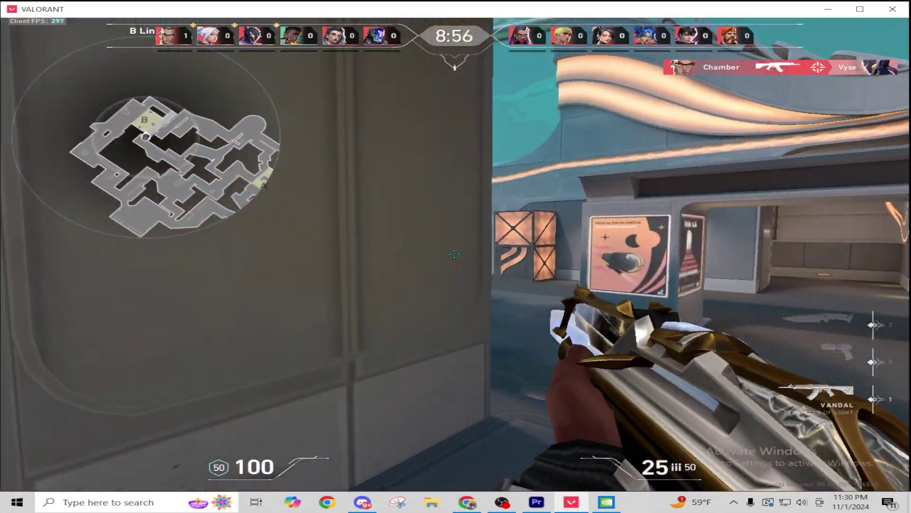
{"action": "key", "text": "d"}
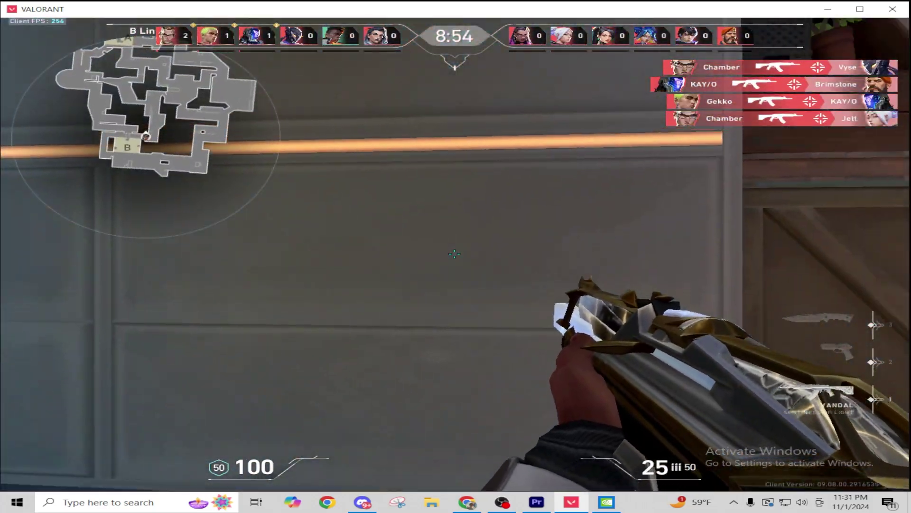
{"action": "key", "text": "d"}
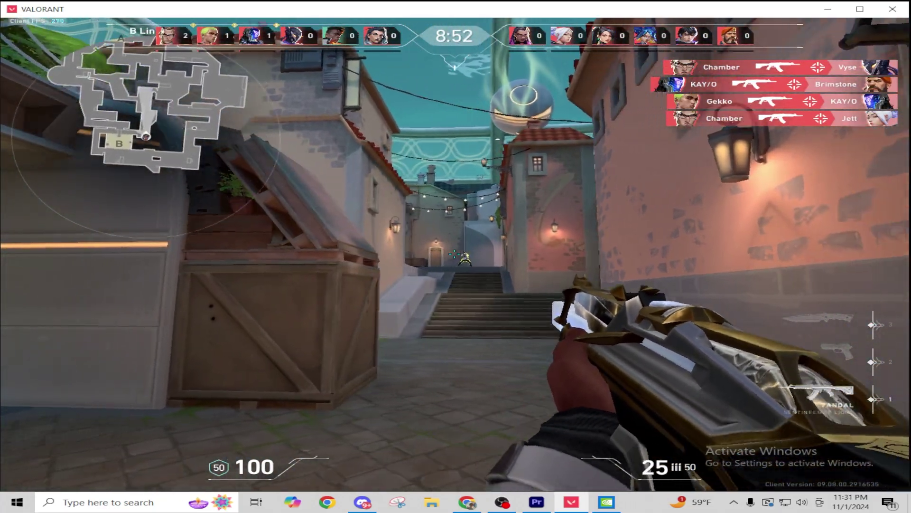
{"action": "left_click", "coordinate": [454, 254]}
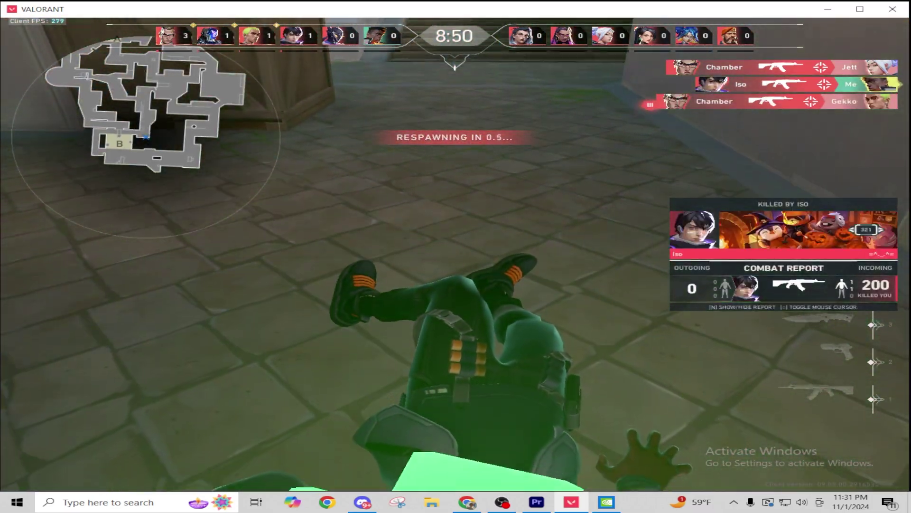
{"action": "key", "text": "w"}
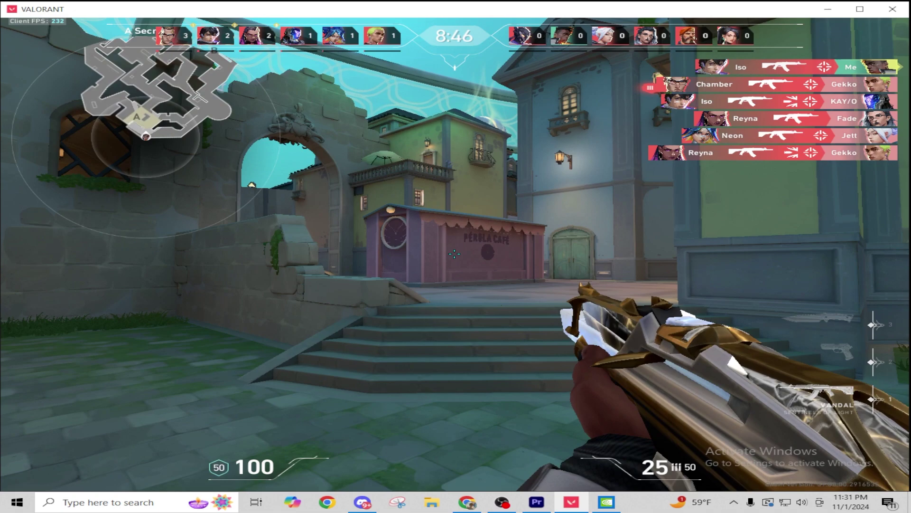
{"action": "key", "text": "a"}
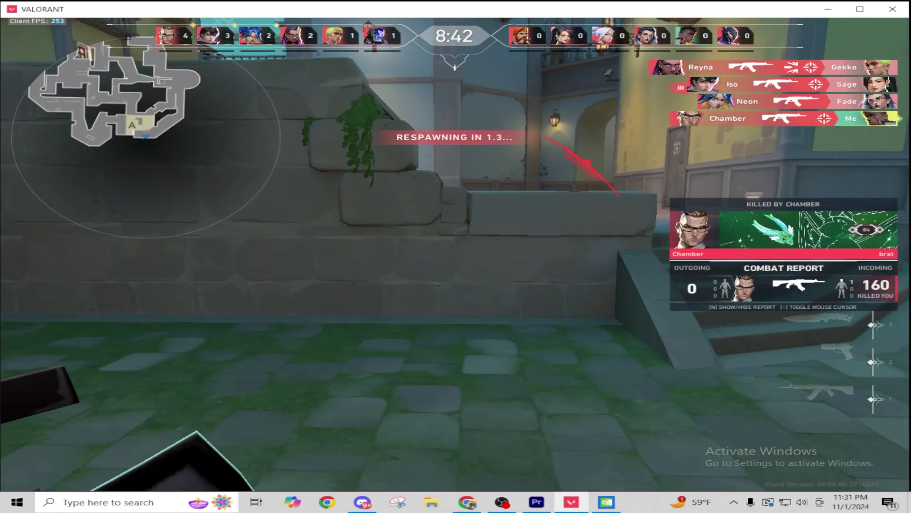
Leave the Deathmatch and return to the lobby
{"action": "key", "text": "Escape"}
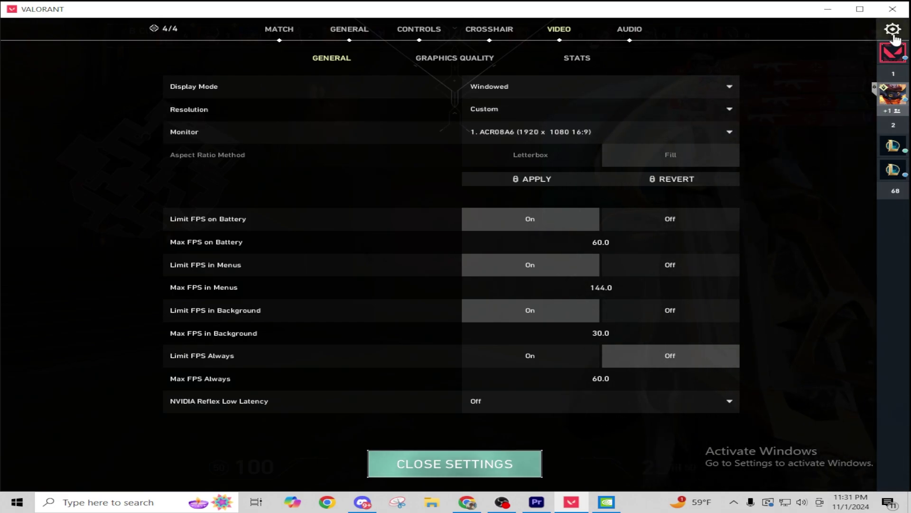
{"action": "left_click", "coordinate": [893, 29]}
{"action": "left_click", "coordinate": [472, 286]}
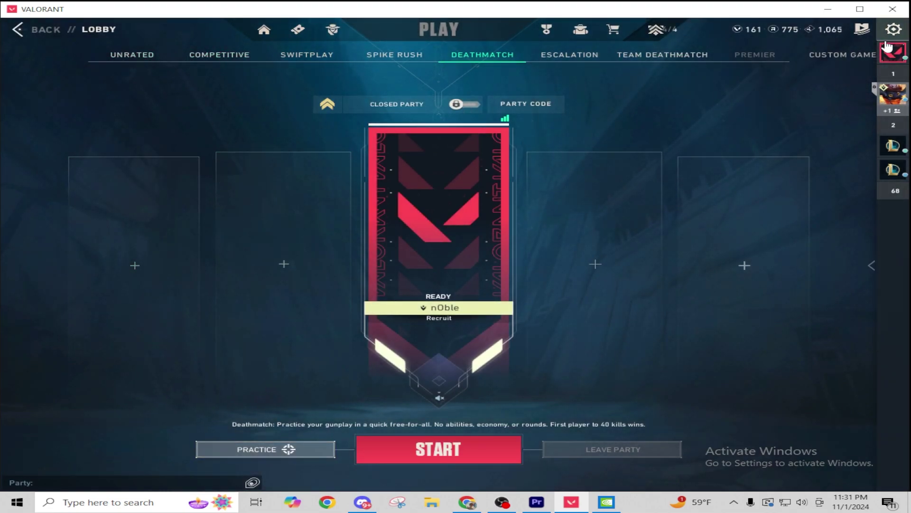
Switch to NVIDIA Control Panel and restore the display to its native 1920 × 1080 resolution
{"action": "key", "text": "Escape"}
{"action": "left_click", "coordinate": [572, 161]}
{"action": "key", "text": "alt+Tab"}
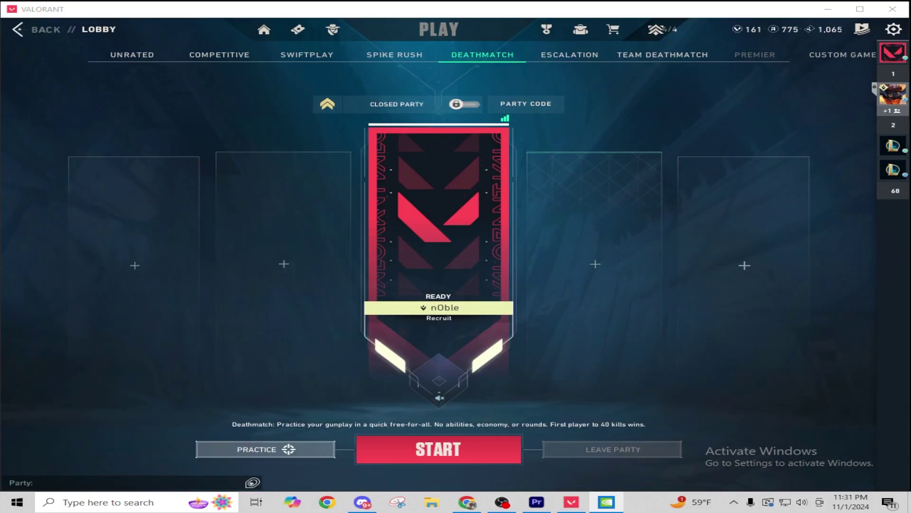
{"action": "scroll", "coordinate": [434, 341], "scroll_direction": "up", "scroll_amount": 2}
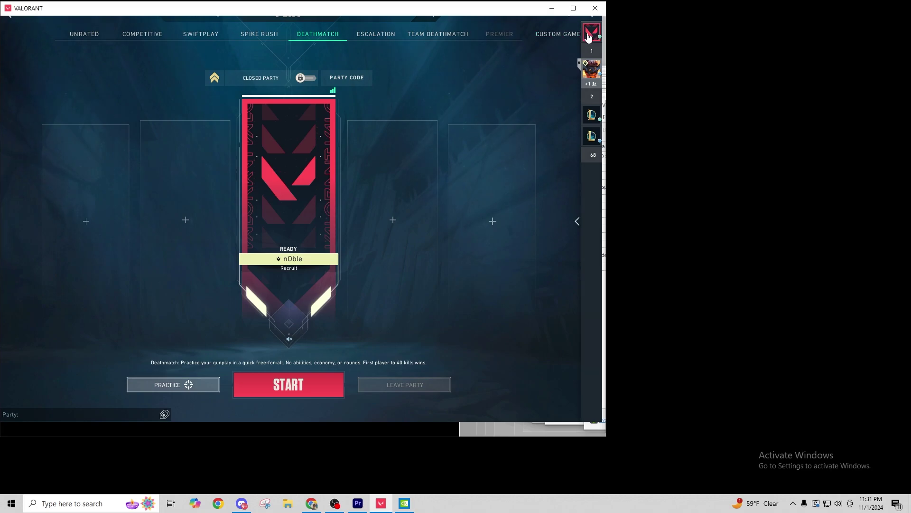
Set VALORANT's Display Mode to Windowed in the video settings and enter The Range practice mode
{"action": "key", "text": "Escape"}
{"action": "left_click", "coordinate": [348, 157]}
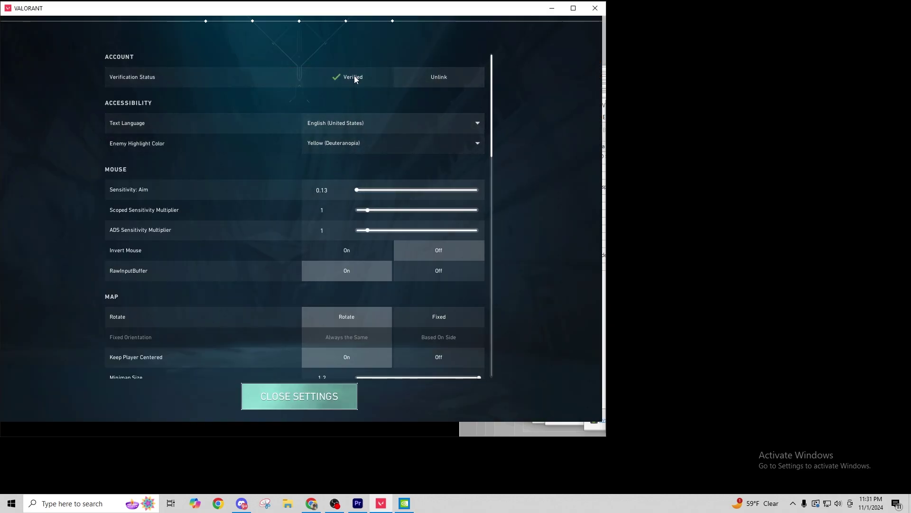
{"action": "left_click", "coordinate": [346, 26]}
{"action": "left_click", "coordinate": [320, 70]}
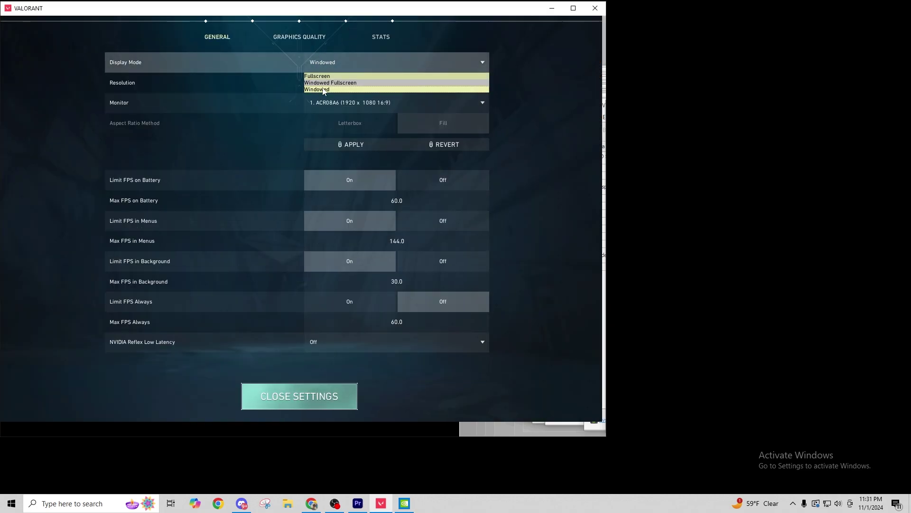
{"action": "left_click", "coordinate": [323, 88]}
{"action": "left_click", "coordinate": [332, 66]}
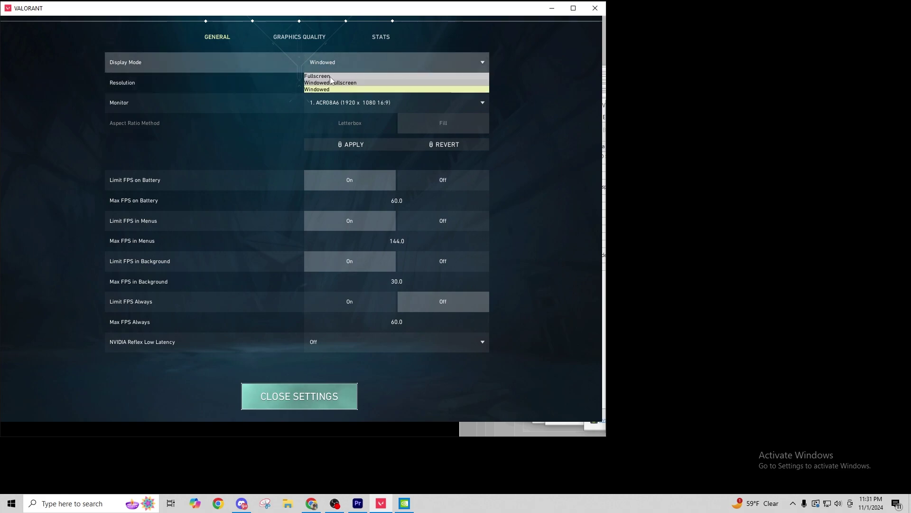
{"action": "left_click", "coordinate": [329, 87]}
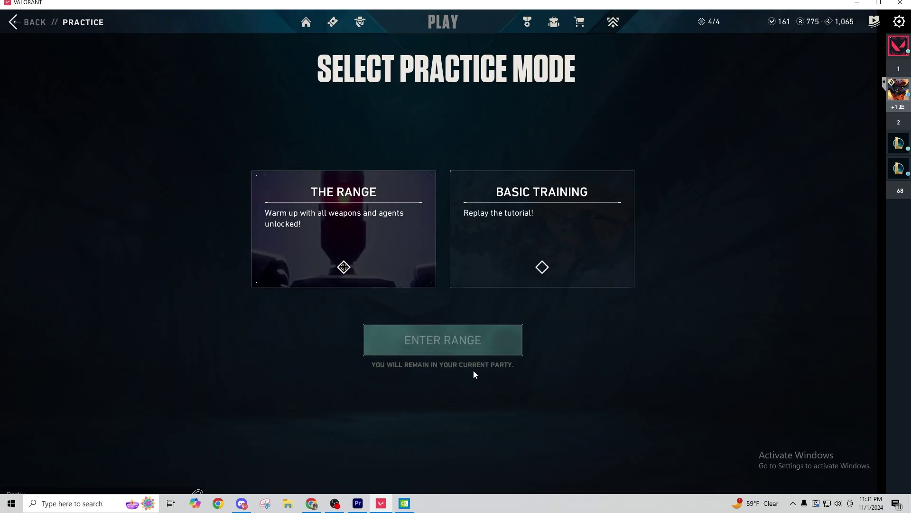
{"action": "left_click", "coordinate": [454, 351]}
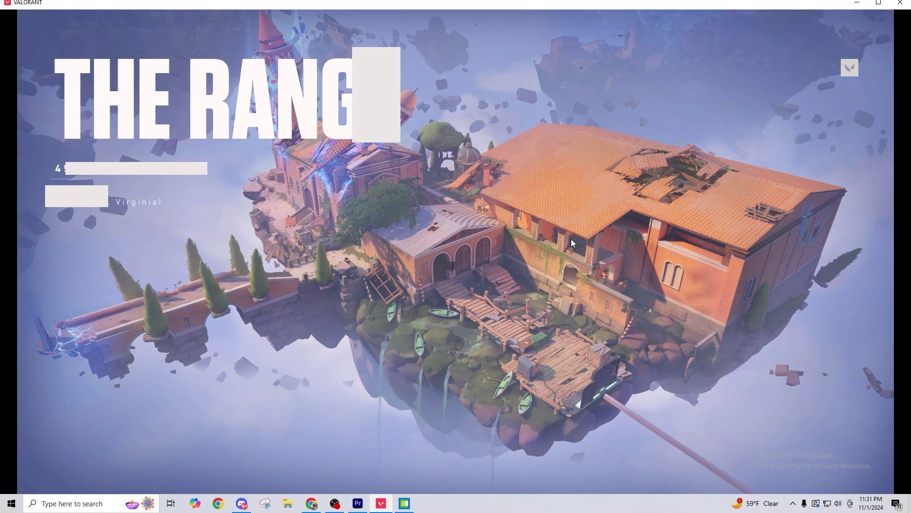
Switch to NVIDIA Control Panel, apply the 1280 × 960 resolution to the Acer XV252Q display and keep the changes
{"action": "left_click_drag", "start_coordinate": [910, 114], "coordinate": [544, 102]}
{"action": "scroll", "coordinate": [592, 349], "scroll_direction": "down", "scroll_amount": 5}
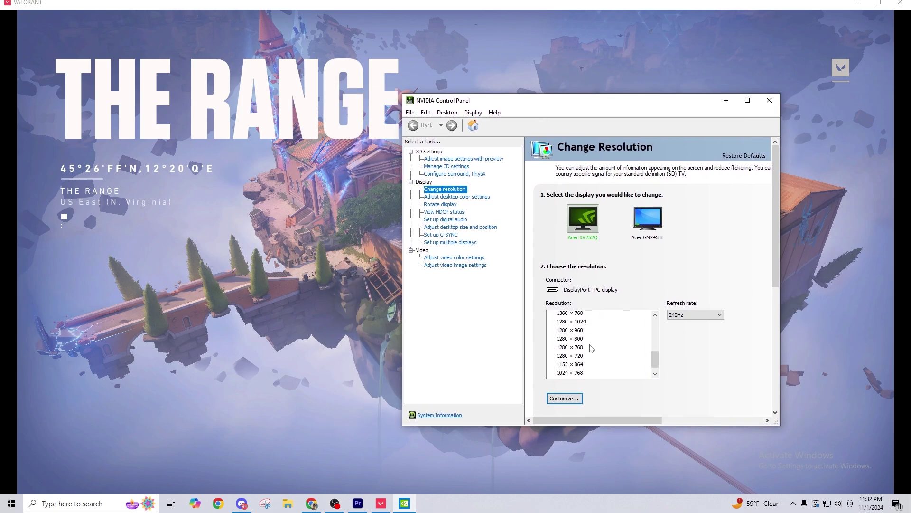
{"action": "left_click", "coordinate": [590, 331]}
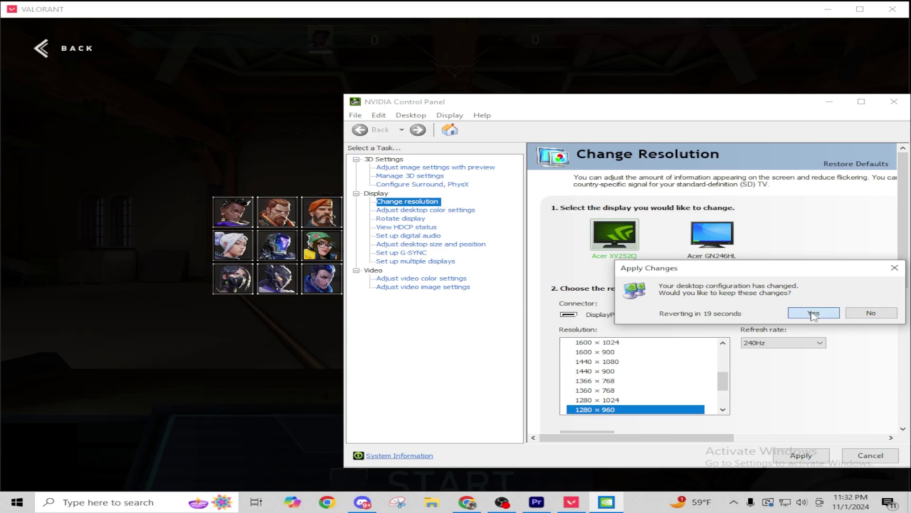
{"action": "left_click", "coordinate": [808, 312]}
{"action": "left_click_drag", "start_coordinate": [636, 102], "coordinate": [910, 119]}
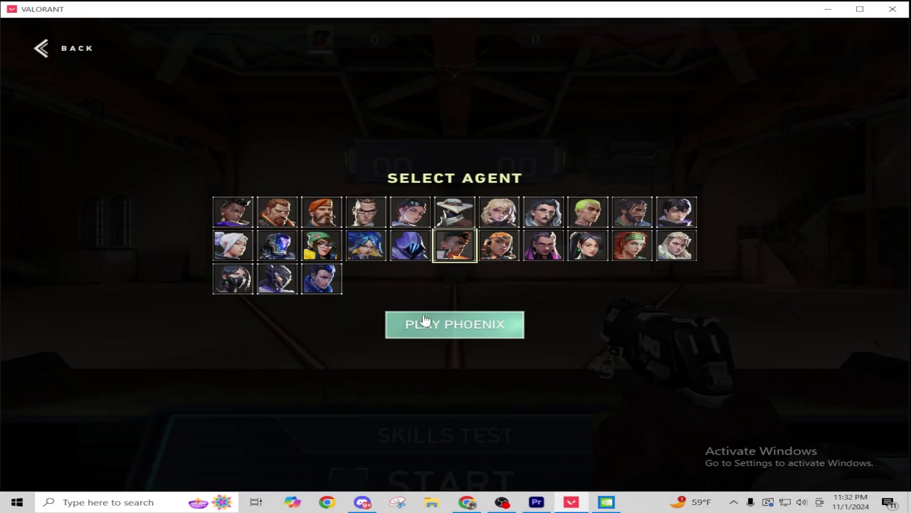
Start the practice range as Phoenix and get a weapon from the shop
{"action": "left_click", "coordinate": [423, 320]}
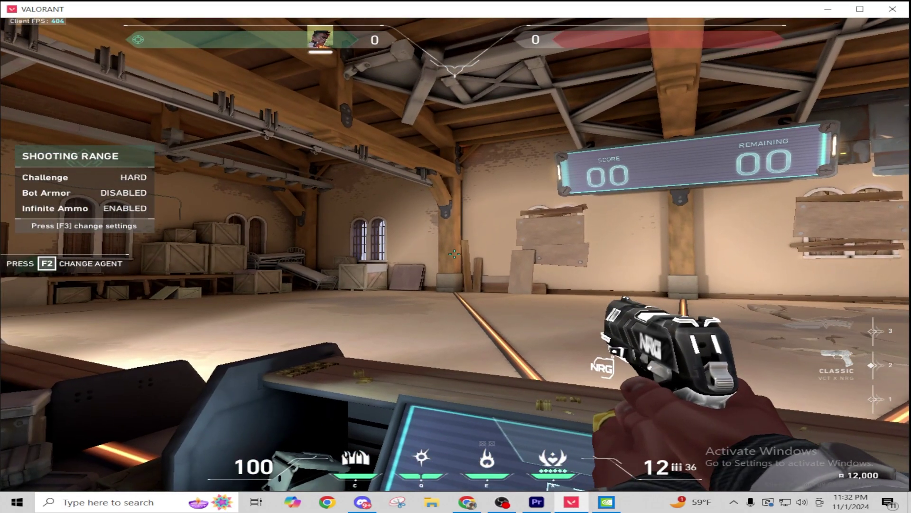
{"action": "key", "text": "b"}
{"action": "left_click", "coordinate": [453, 311]}
{"action": "key", "text": "b"}
Move around the shooting range with the knife equipped to examine the stretched view
{"action": "key", "text": "3"}
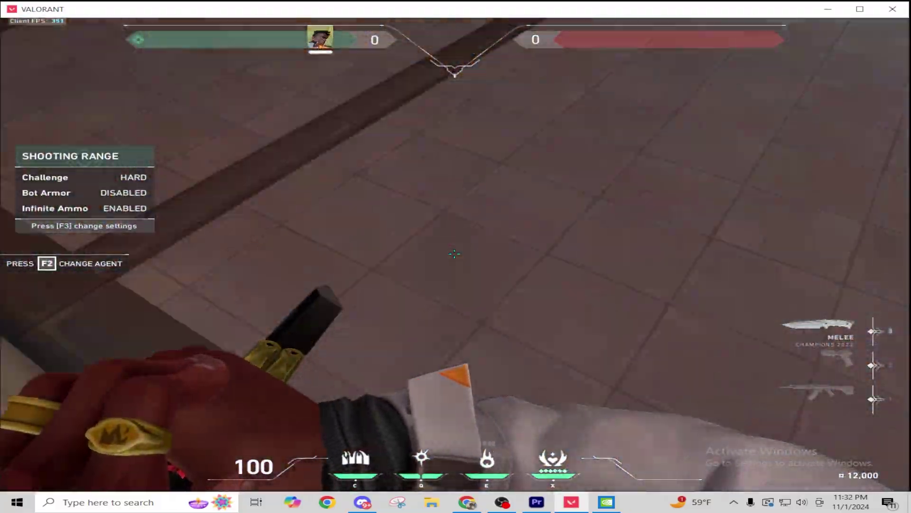
{"action": "left_click", "coordinate": [454, 253]}
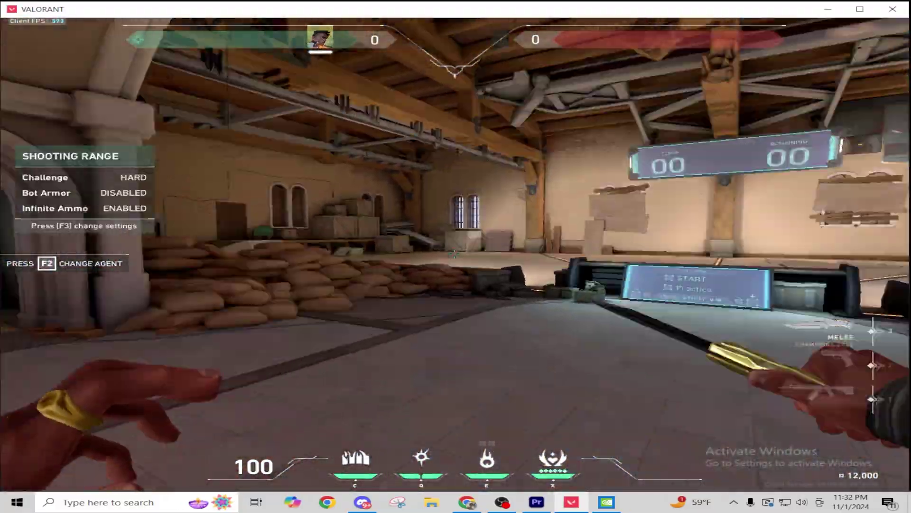
{"action": "left_click", "coordinate": [454, 253]}
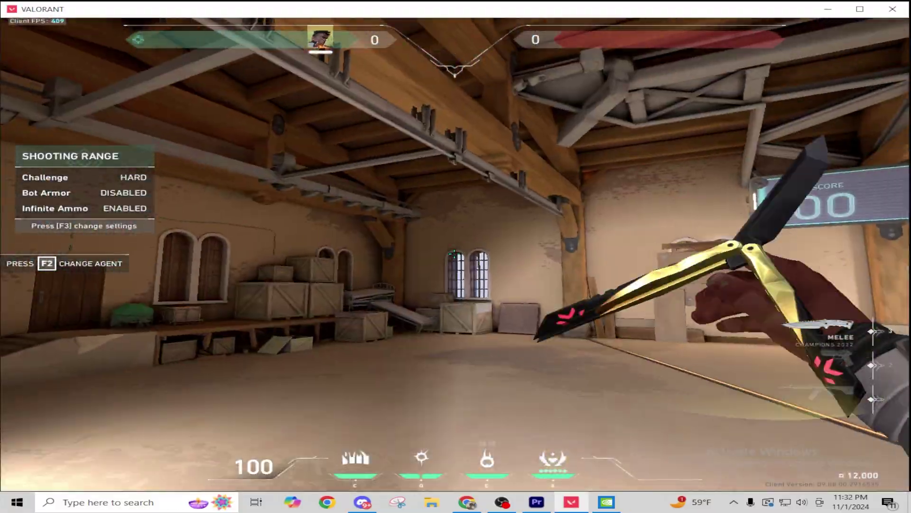
{"action": "key", "text": "1"}
{"action": "key", "text": "3"}
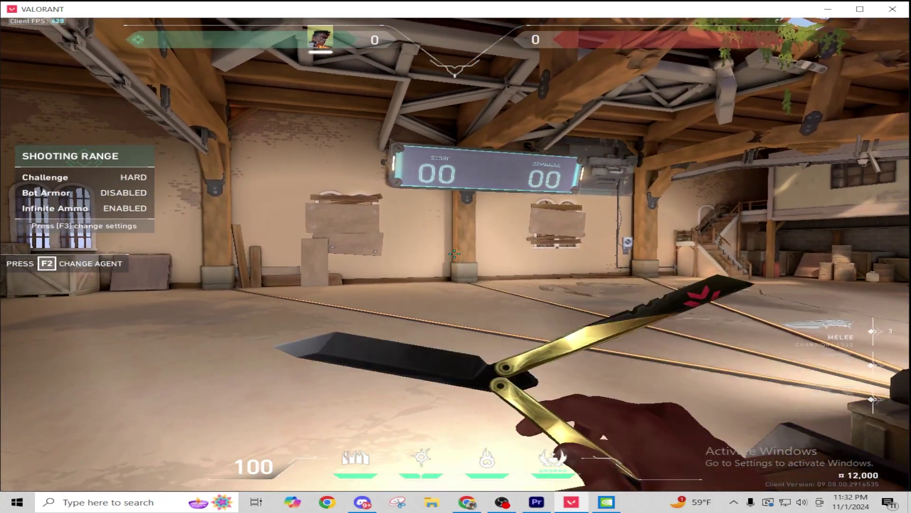